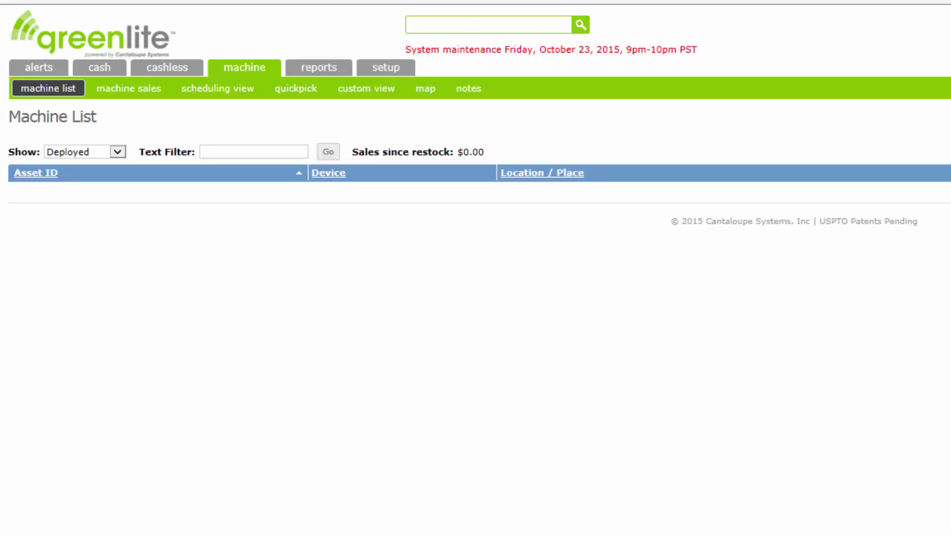
Open Notification Settings from the setup menu's drop-down.
{"action": "mouse_move", "coordinate": [386, 77]}
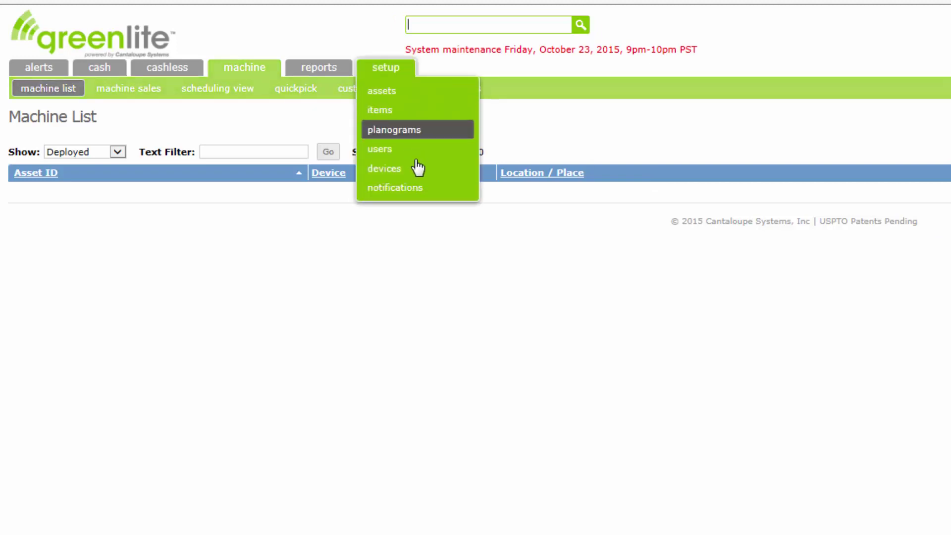
{"action": "left_click", "coordinate": [411, 189]}
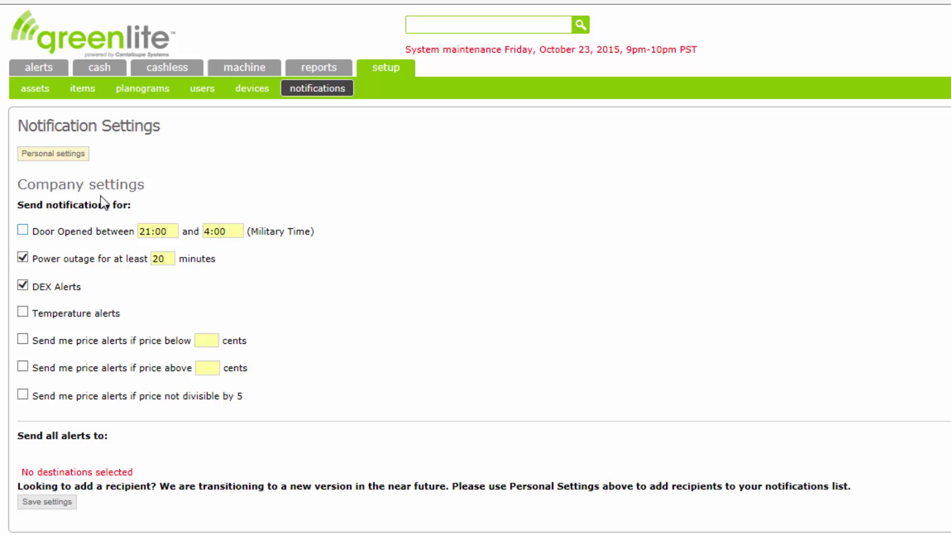
Tick the Door Opened between 21:00 and 4:00 checkbox and the Temperature alerts checkbox.
{"action": "left_click", "coordinate": [22, 231]}
{"action": "left_click", "coordinate": [23, 312]}
Tick price below with 50, price above with 250, and price not divisible by 5.
{"action": "left_click", "coordinate": [23, 339]}
{"action": "left_click", "coordinate": [206, 340]}
{"action": "type", "text": "50"}
{"action": "left_click", "coordinate": [22, 366]}
{"action": "left_click", "coordinate": [212, 368]}
{"action": "type", "text": "250"}
{"action": "left_click", "coordinate": [22, 394]}
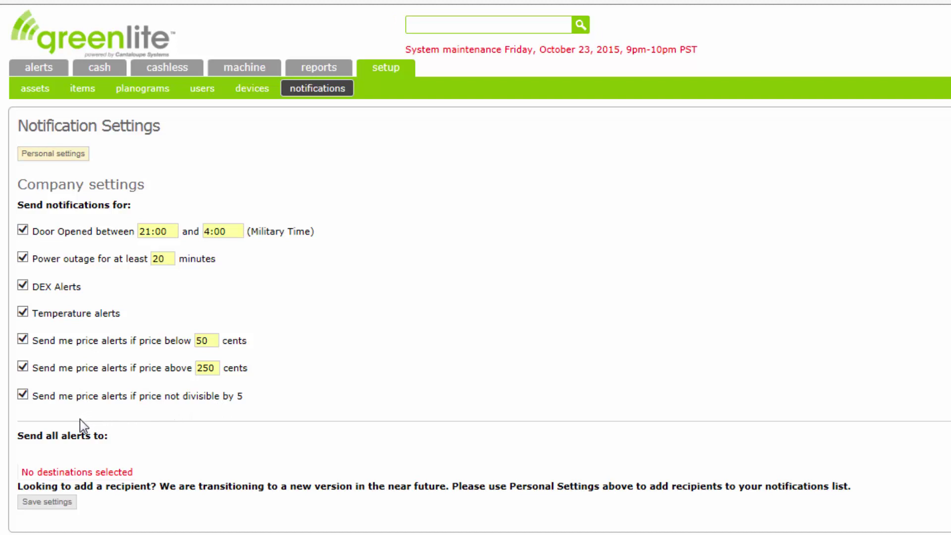
Save the company settings with all seven alert types enabled.
{"action": "left_click", "coordinate": [56, 504]}
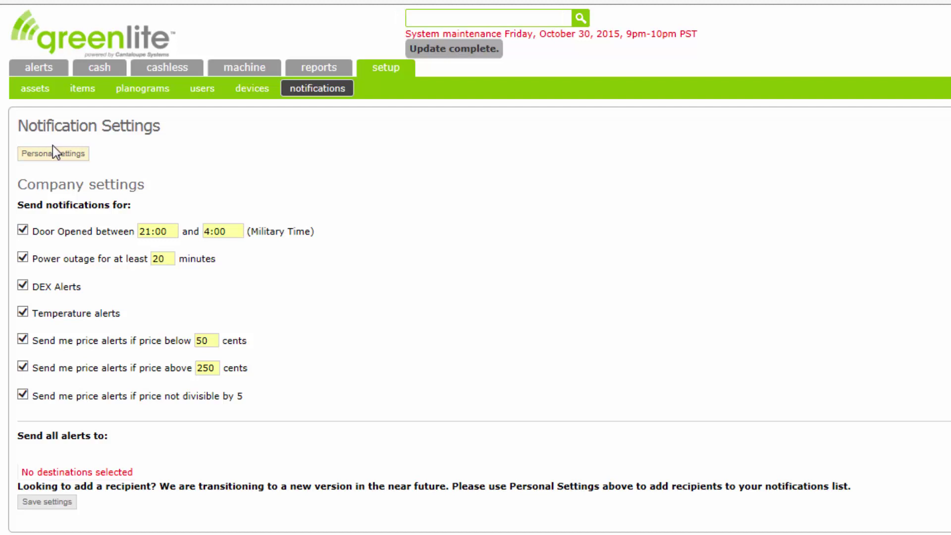
Switch to Personal settings and type the recipient's e-mail address into the Email address field.
{"action": "left_click", "coordinate": [52, 149]}
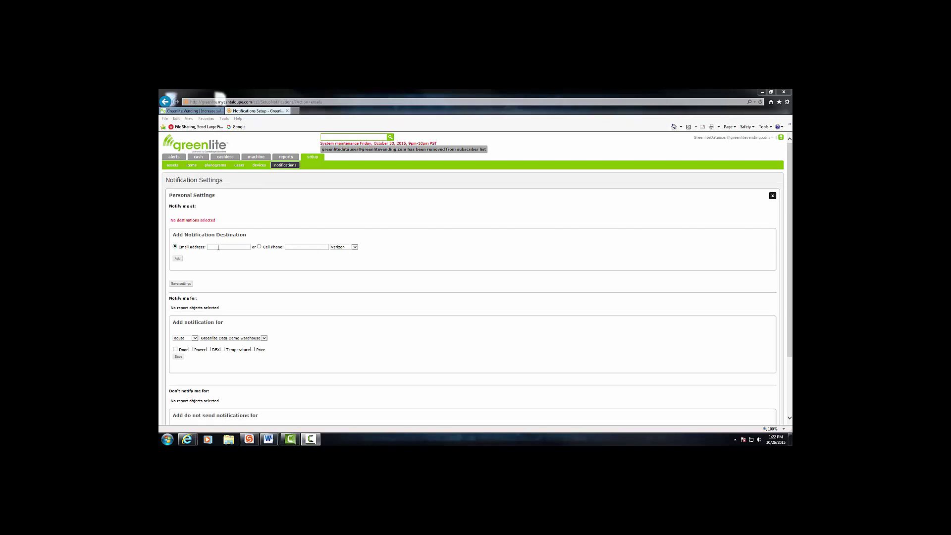
{"action": "left_click", "coordinate": [240, 248]}
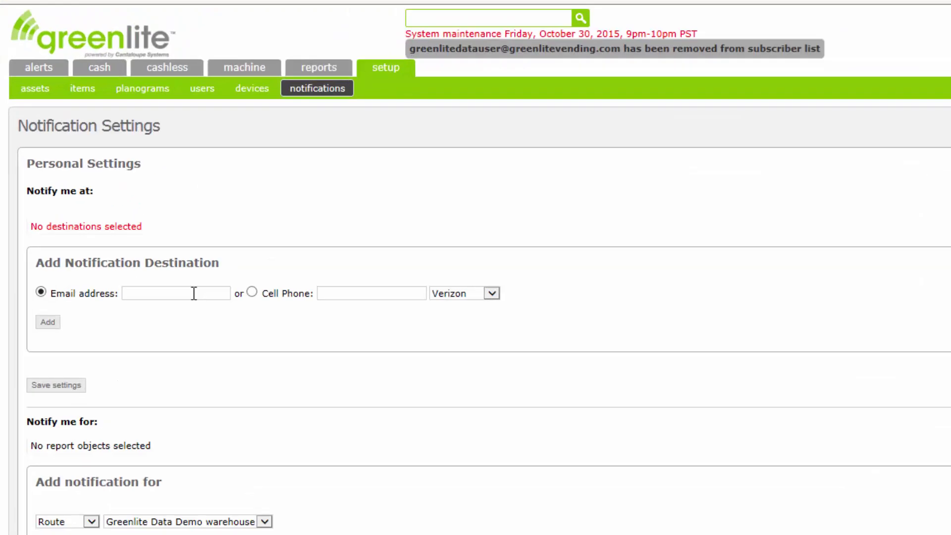
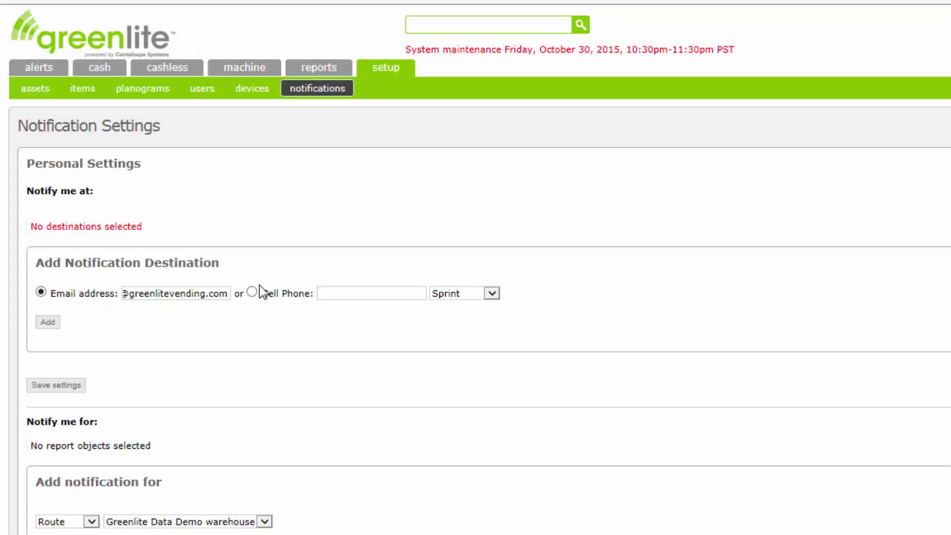
Look at the Cell Phone destination option and its carrier list, leaving Sprint chosen.
{"action": "left_click", "coordinate": [252, 293]}
{"action": "left_click", "coordinate": [365, 293]}
{"action": "left_click", "coordinate": [490, 293]}
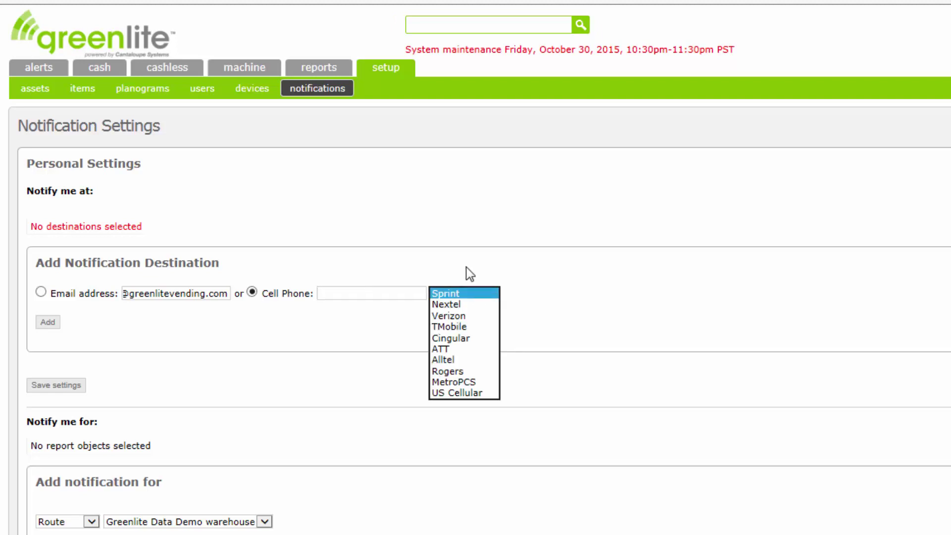
{"action": "left_click", "coordinate": [424, 267]}
Switch back to Email address and add it, noting the confirmation-email notice.
{"action": "left_click", "coordinate": [88, 296]}
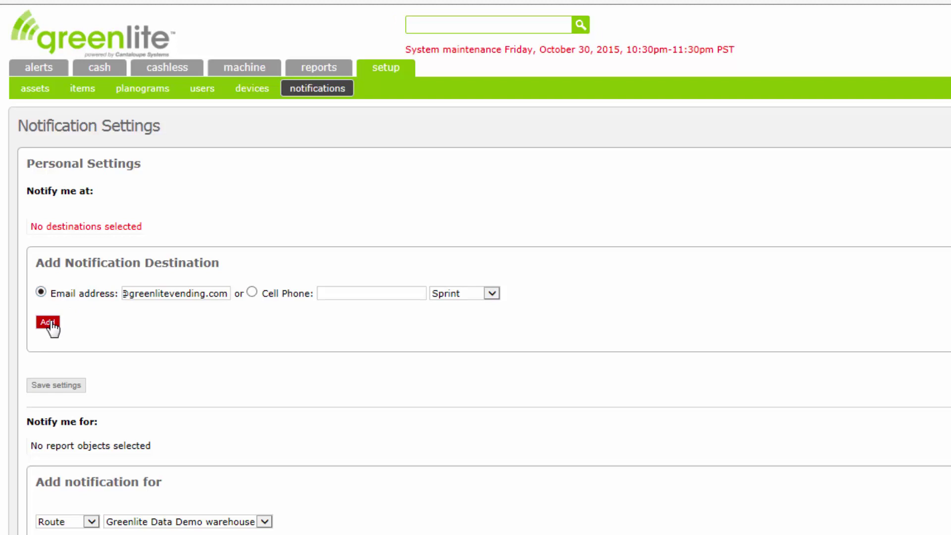
{"action": "left_click", "coordinate": [49, 322]}
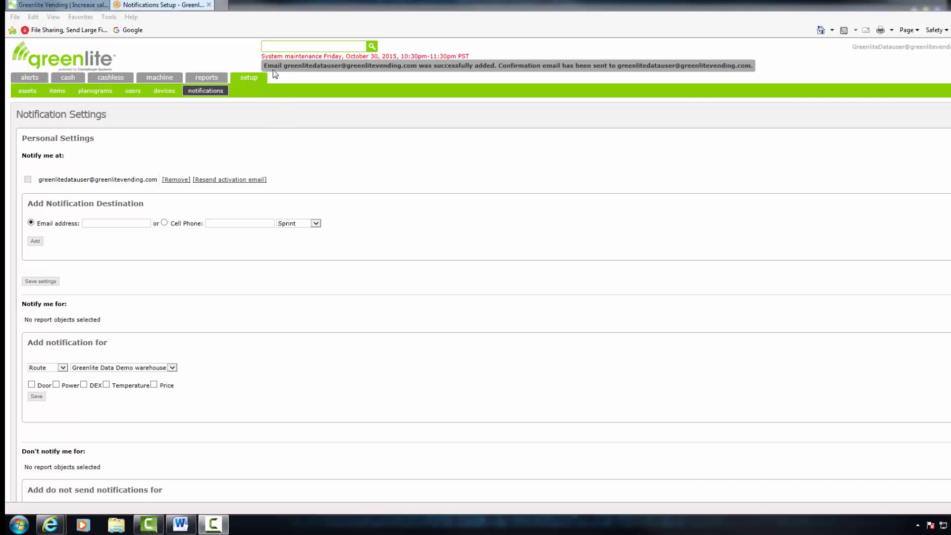
{"action": "left_click_drag", "start_coordinate": [283, 65], "coordinate": [420, 66]}
{"action": "left_click_drag", "start_coordinate": [497, 66], "coordinate": [748, 70]}
{"action": "left_click", "coordinate": [480, 147]}
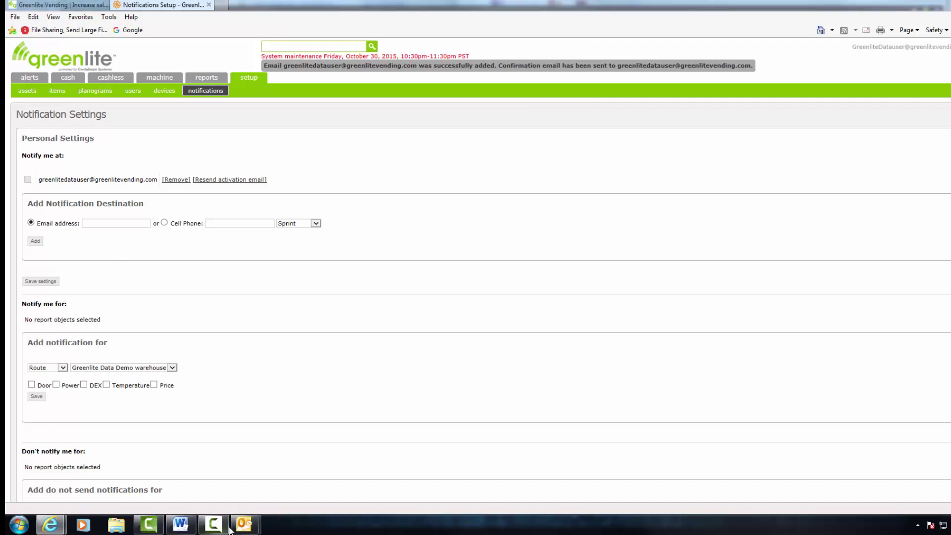
Open the 'Please confirm your email address' message in Outlook and follow its verification link.
{"action": "mouse_move", "coordinate": [244, 524]}
{"action": "left_click", "coordinate": [319, 481]}
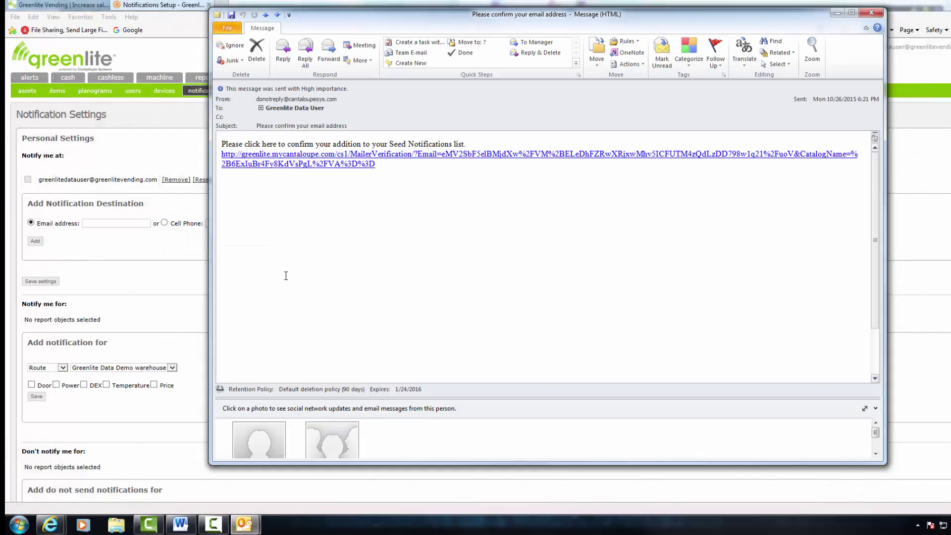
{"action": "left_click", "coordinate": [326, 157]}
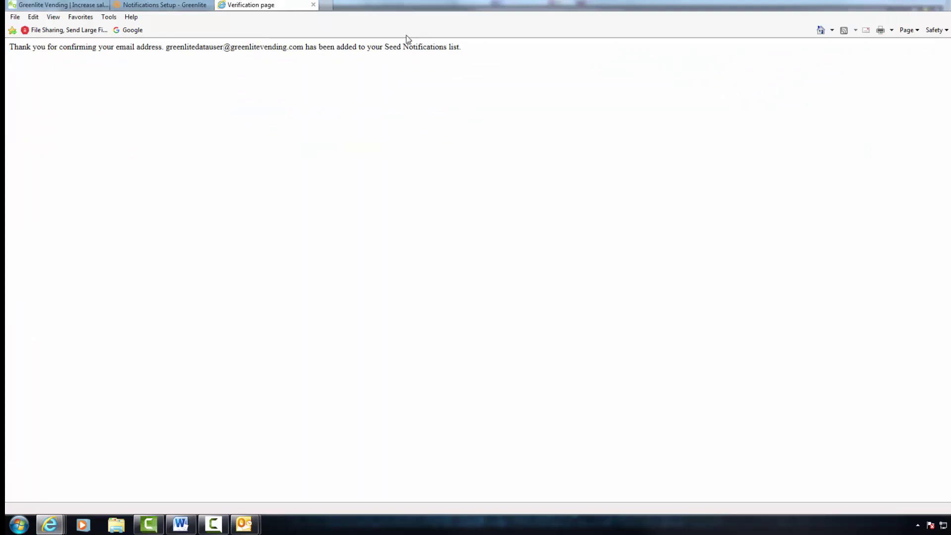
Close the Verification page tab to return to Notification Settings.
{"action": "left_click", "coordinate": [313, 4]}
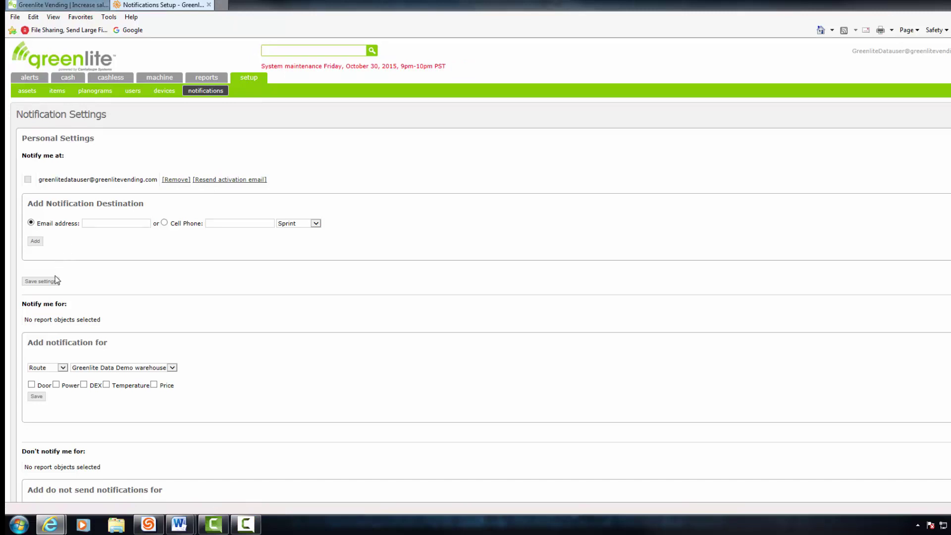
Save the personal settings and set Add notification for to Route with the warehouse route.
{"action": "left_click", "coordinate": [55, 278]}
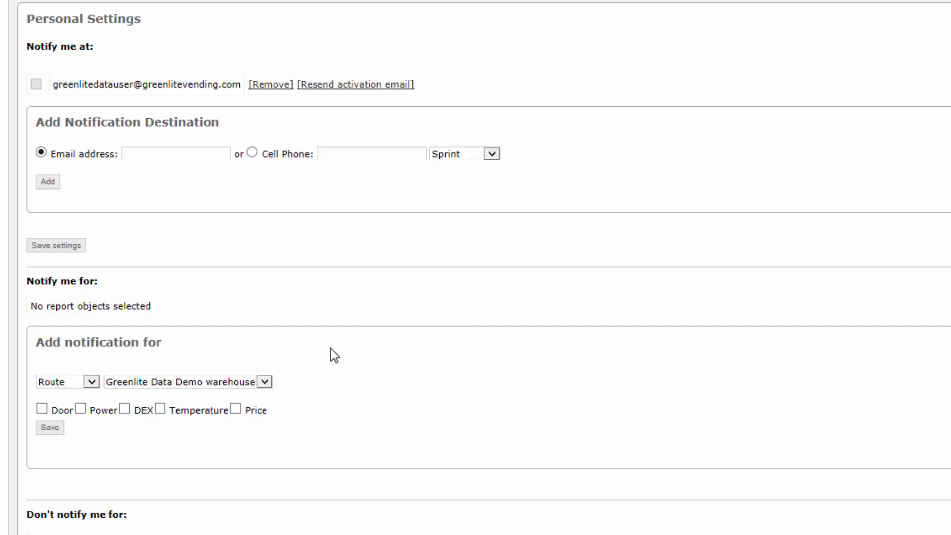
{"action": "left_click", "coordinate": [92, 385]}
{"action": "left_click", "coordinate": [92, 391]}
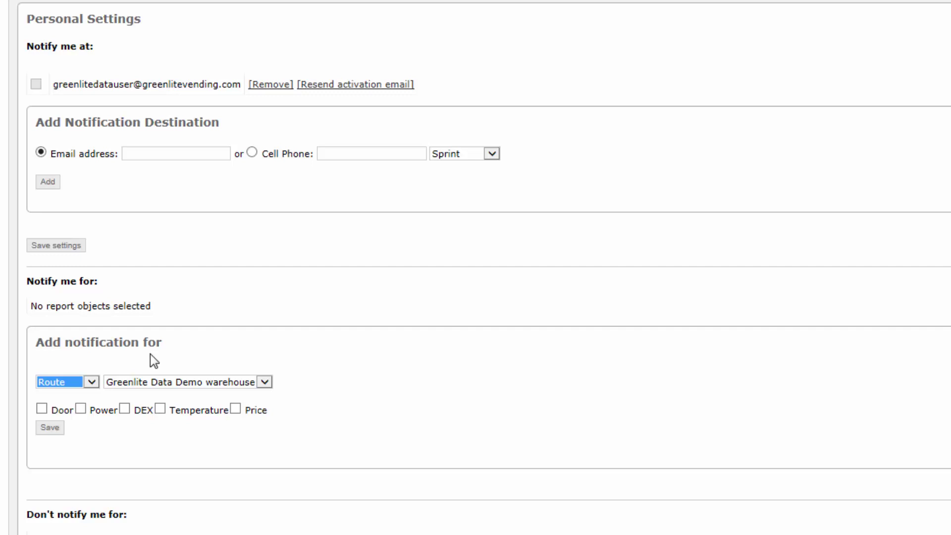
{"action": "left_click", "coordinate": [262, 384]}
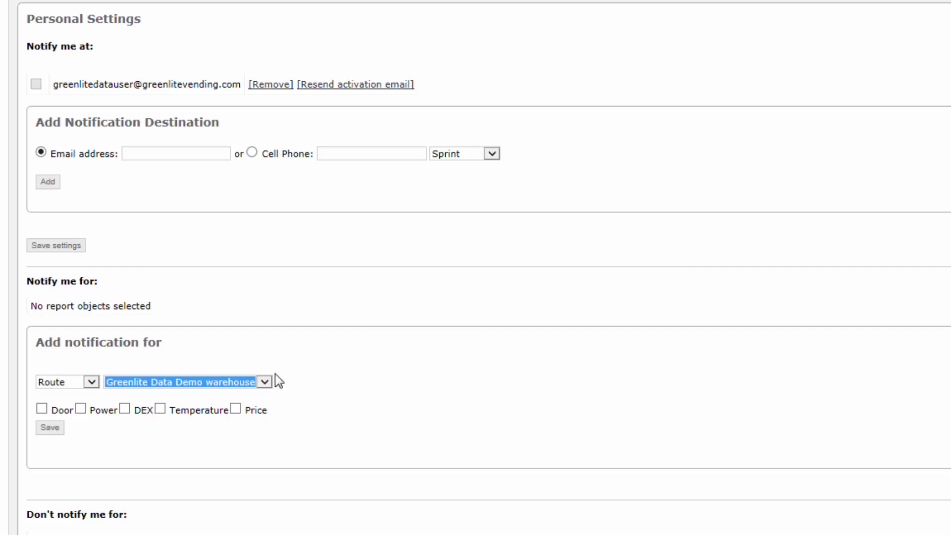
{"action": "left_click", "coordinate": [304, 364]}
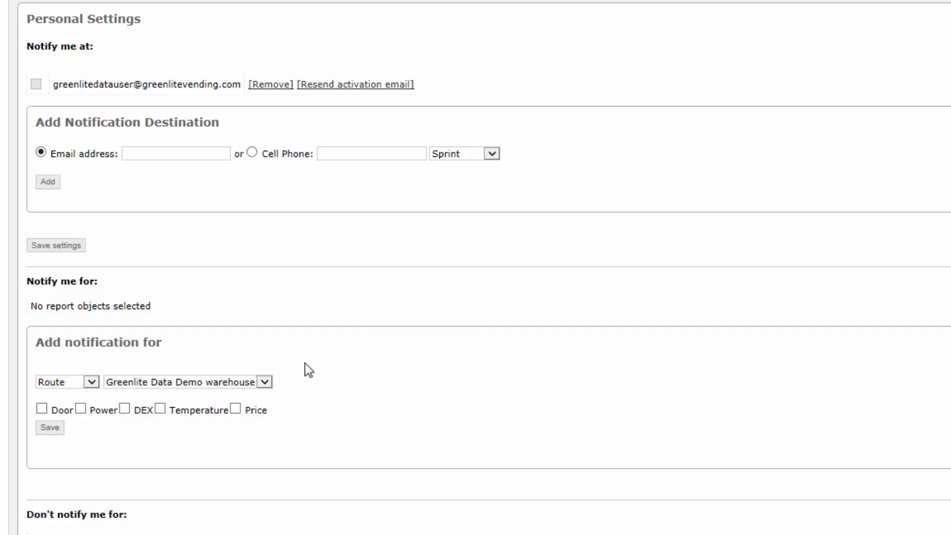
Change the notification target type to Machine and choose 1001 ABC - NA.
{"action": "left_click", "coordinate": [94, 381]}
{"action": "left_click", "coordinate": [90, 393]}
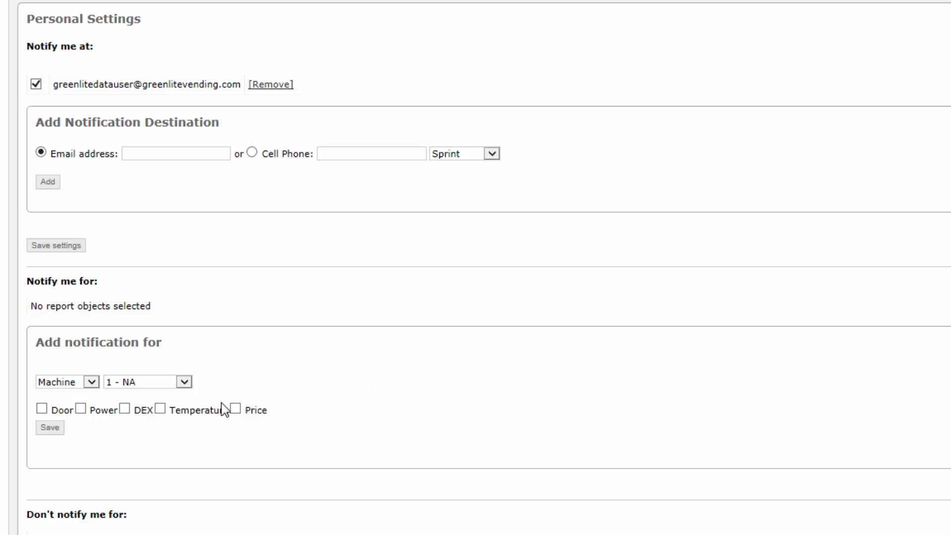
{"action": "left_click", "coordinate": [184, 382]}
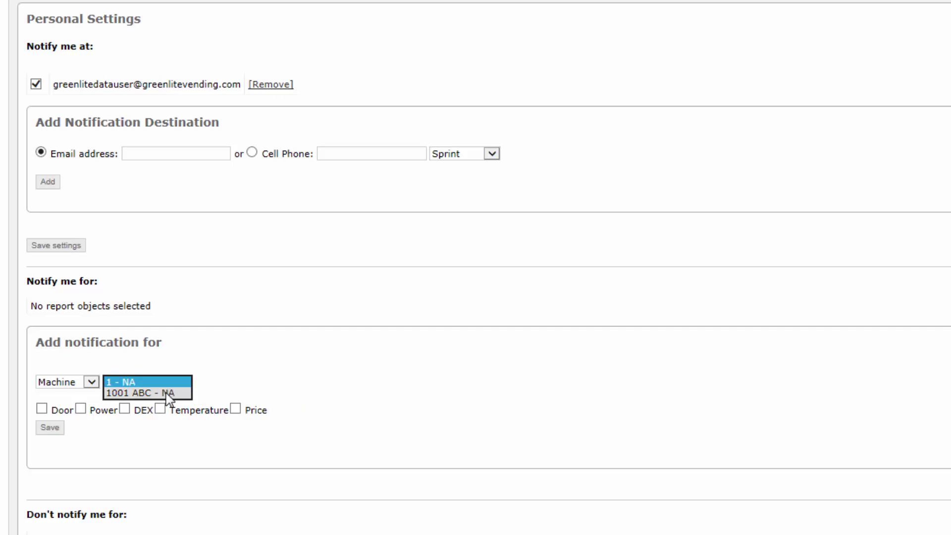
{"action": "left_click", "coordinate": [168, 393]}
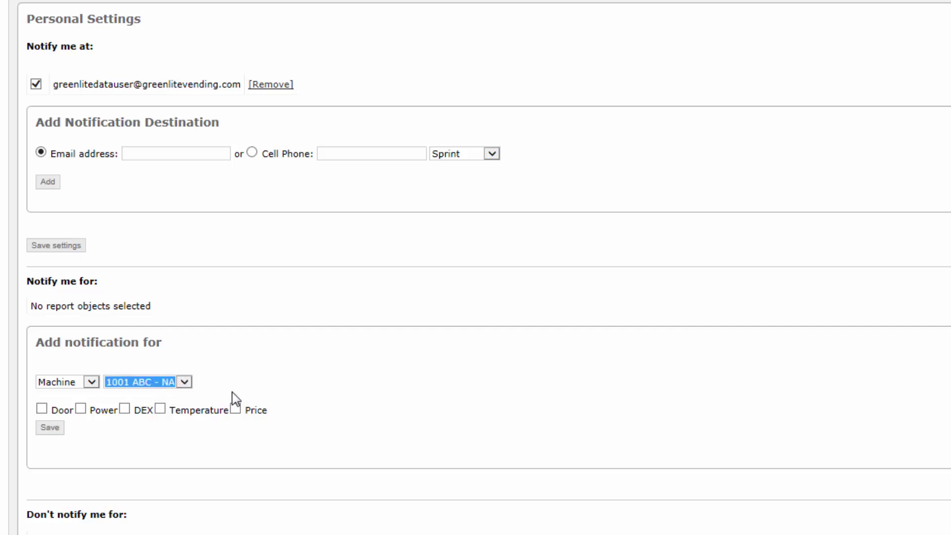
{"action": "left_click", "coordinate": [92, 382]}
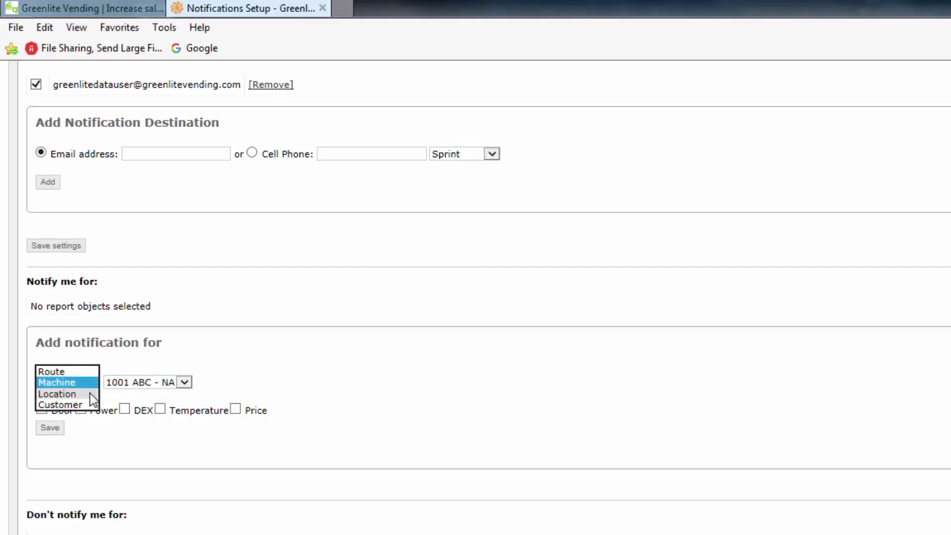
Try Location with Second Floor Lunch Room, then switch the target to Customer ABC Company.
{"action": "left_click", "coordinate": [90, 394]}
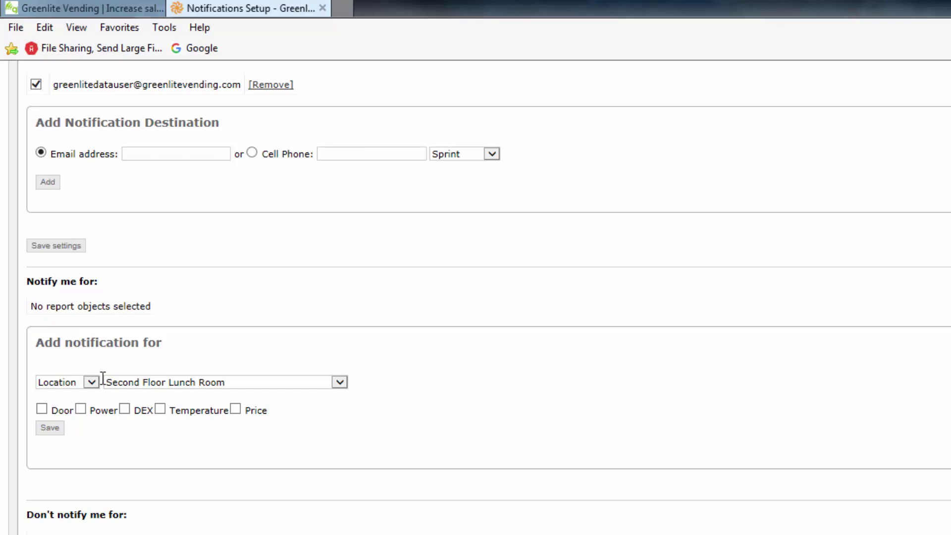
{"action": "left_click", "coordinate": [339, 382]}
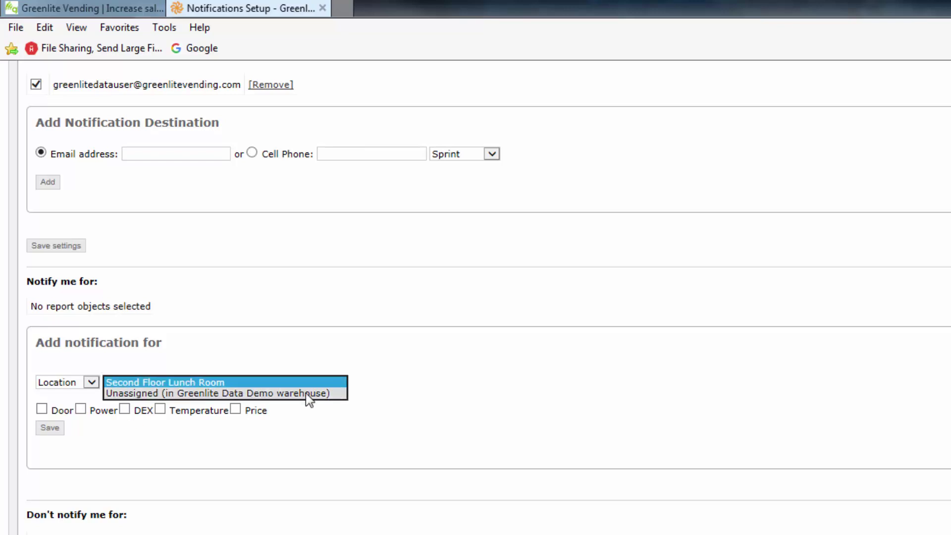
{"action": "left_click", "coordinate": [301, 382]}
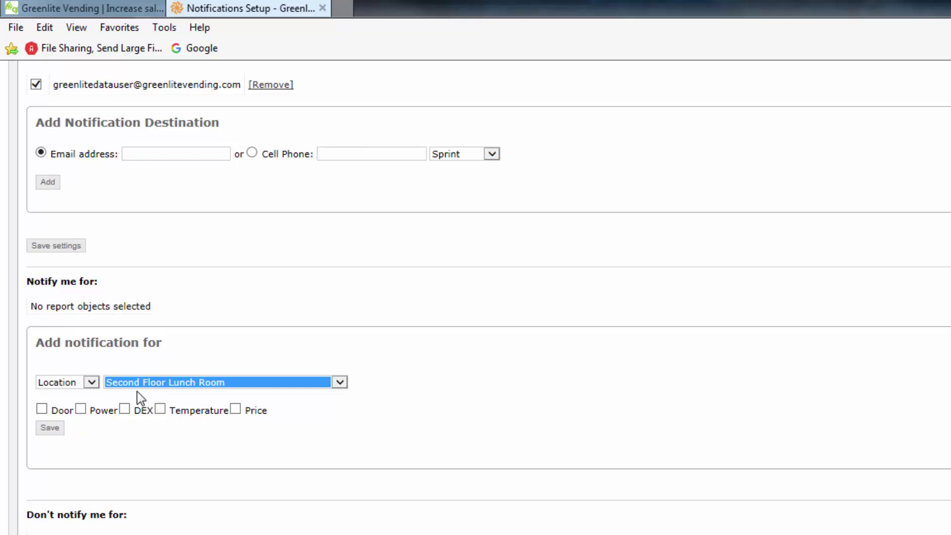
{"action": "left_click", "coordinate": [92, 383]}
{"action": "left_click", "coordinate": [82, 394]}
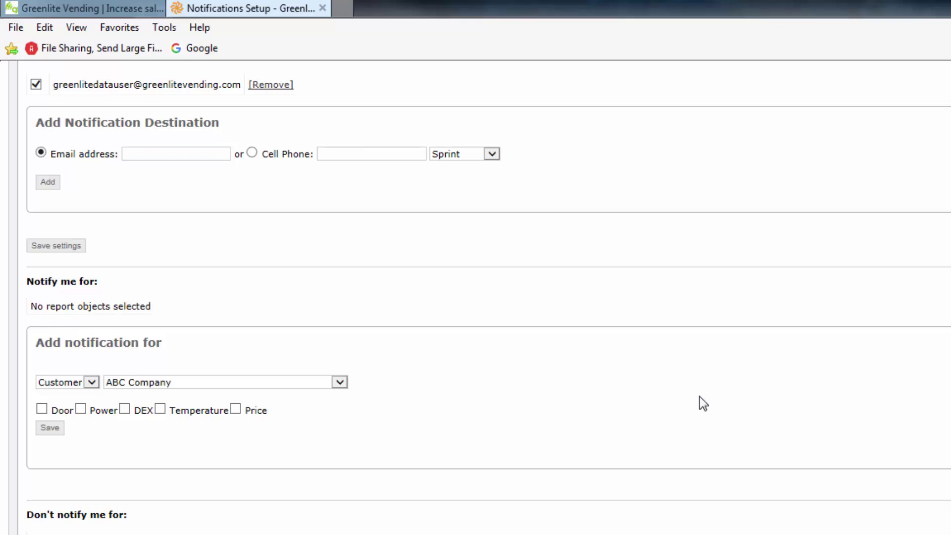
Keep ABC Company as the customer and try the Door and Power alerts, leaving both unticked.
{"action": "left_click", "coordinate": [340, 384]}
{"action": "key", "text": "Return"}
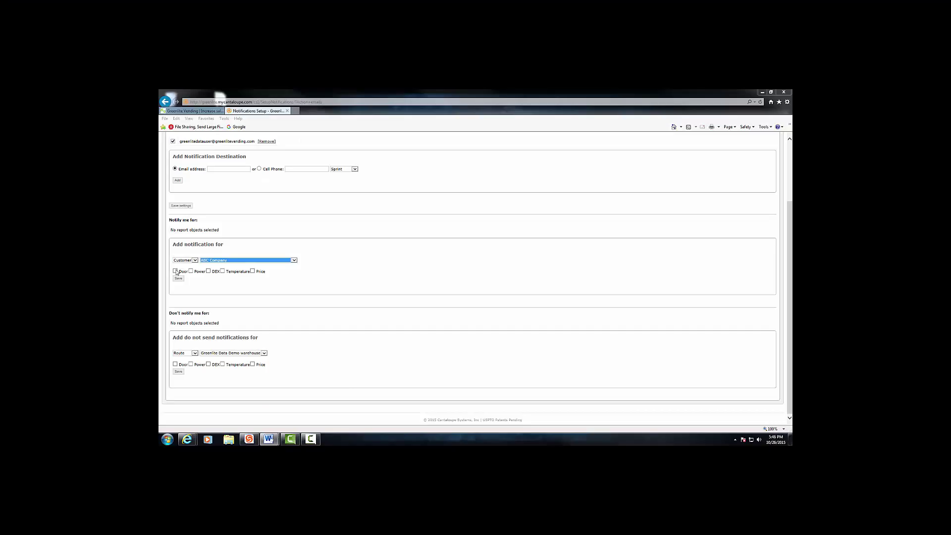
{"action": "left_click", "coordinate": [42, 409]}
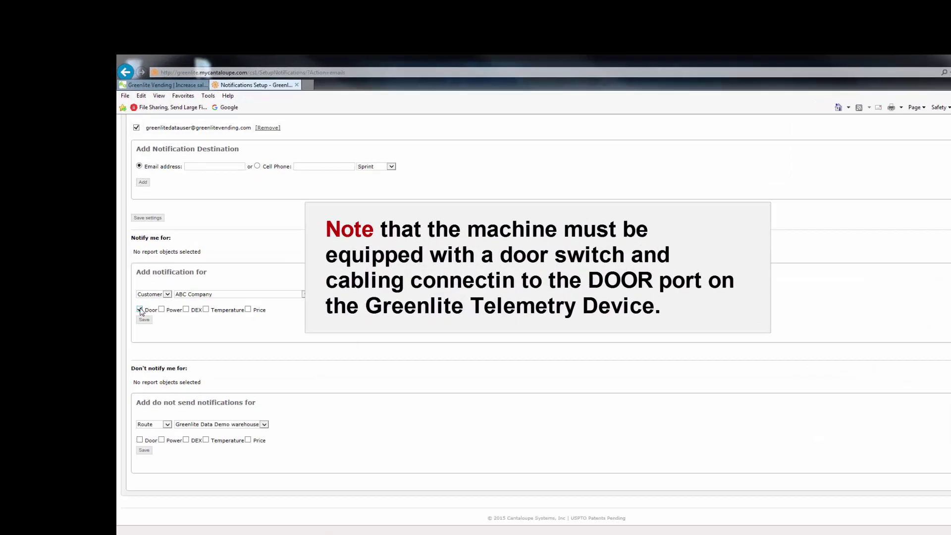
{"action": "left_click", "coordinate": [175, 272]}
{"action": "left_click", "coordinate": [191, 272]}
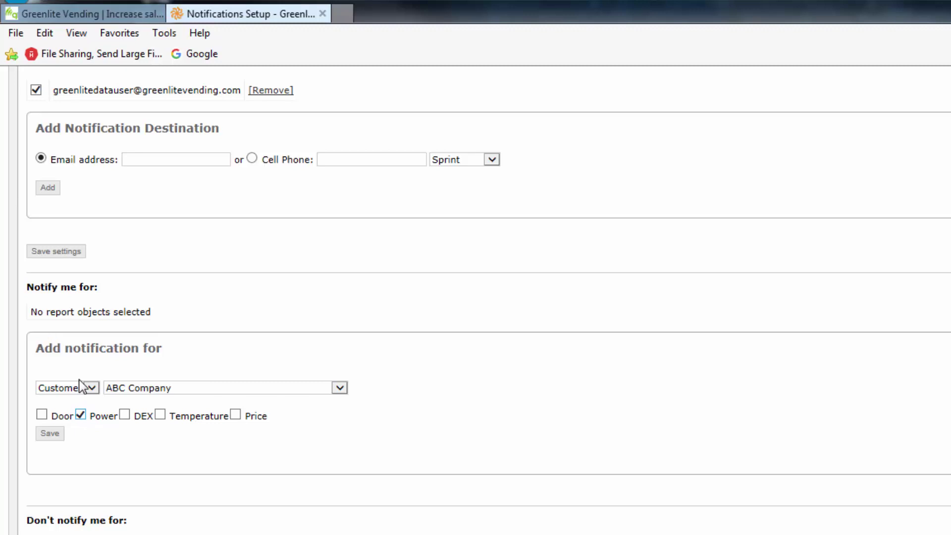
{"action": "left_click", "coordinate": [81, 415]}
Try the DEX and Temperature alerts, leaving both unticked, then tick only the Price alert.
{"action": "left_click", "coordinate": [124, 414]}
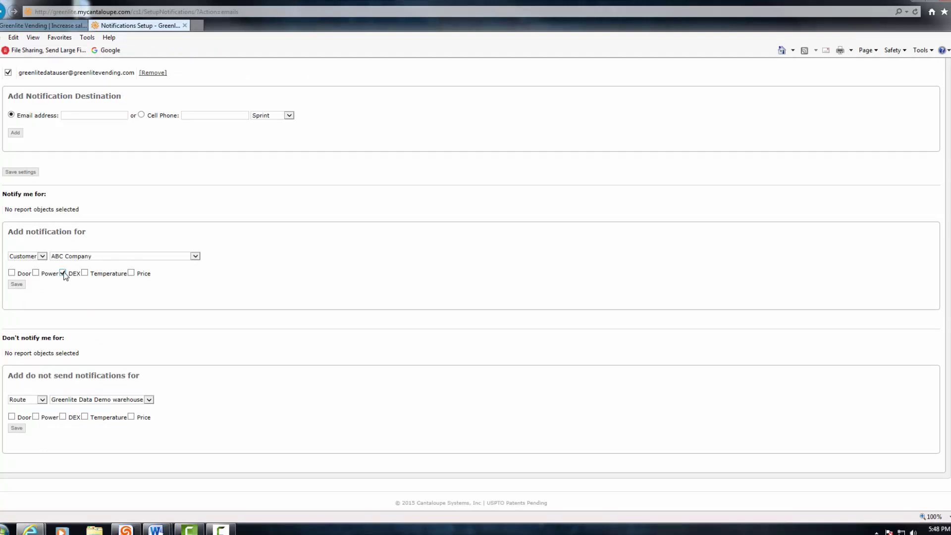
{"action": "left_click", "coordinate": [62, 272]}
{"action": "left_click", "coordinate": [85, 272]}
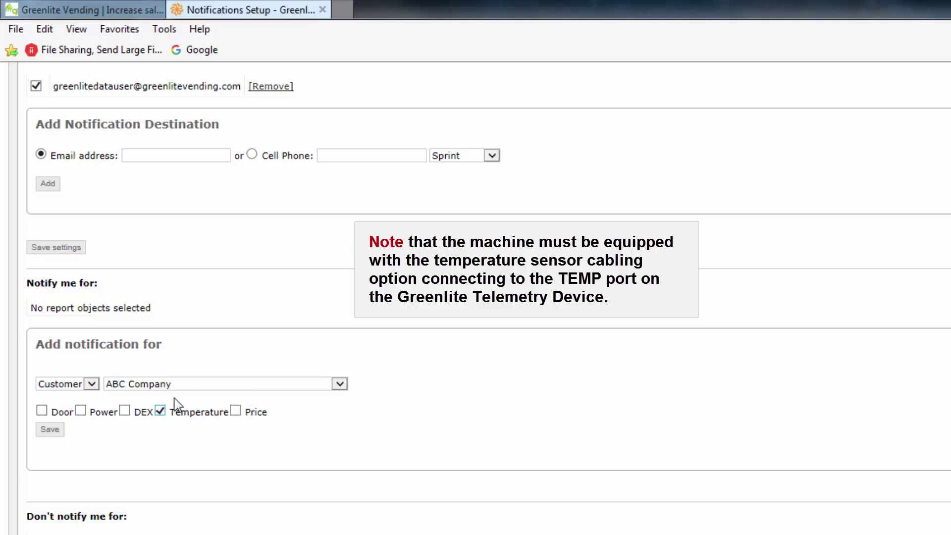
{"action": "left_click", "coordinate": [159, 411]}
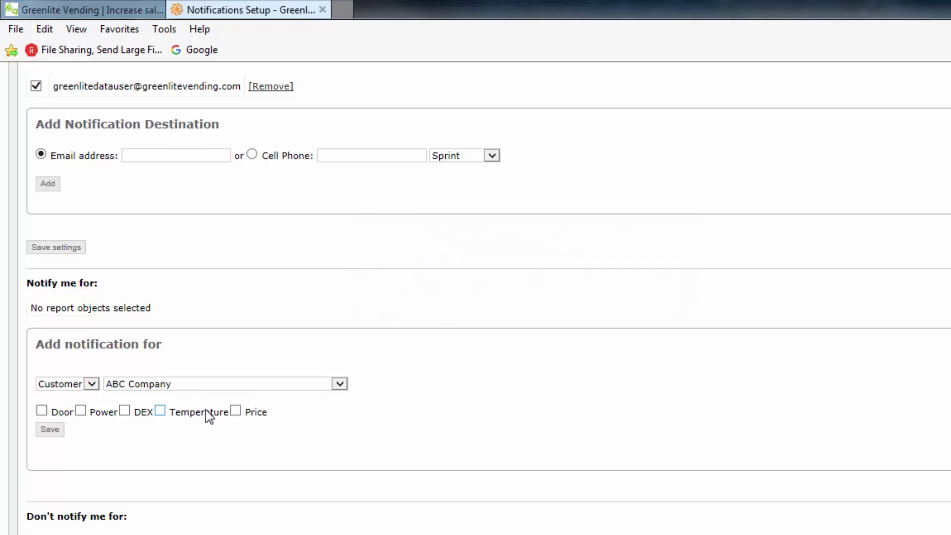
{"action": "left_click", "coordinate": [236, 410]}
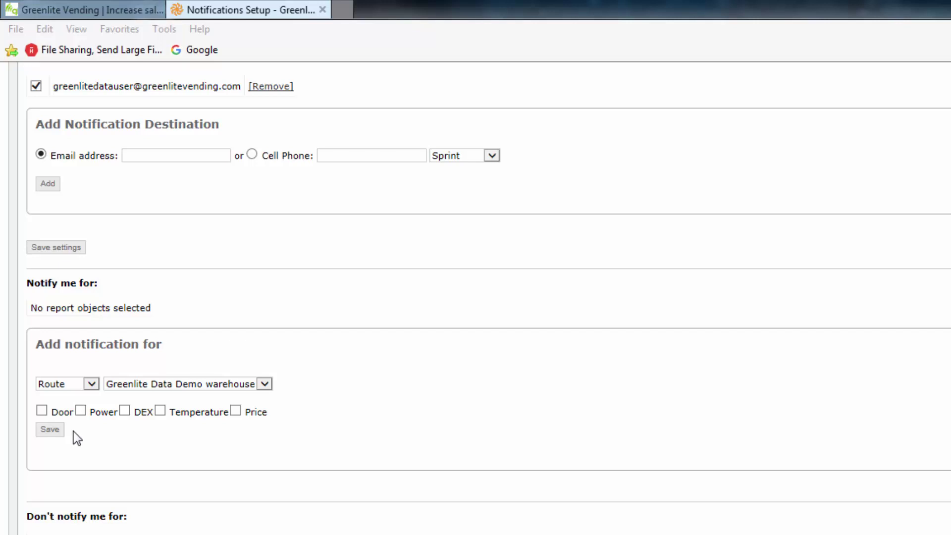
Save the Price alert notification for customer ABC Company.
{"action": "left_click", "coordinate": [58, 430]}
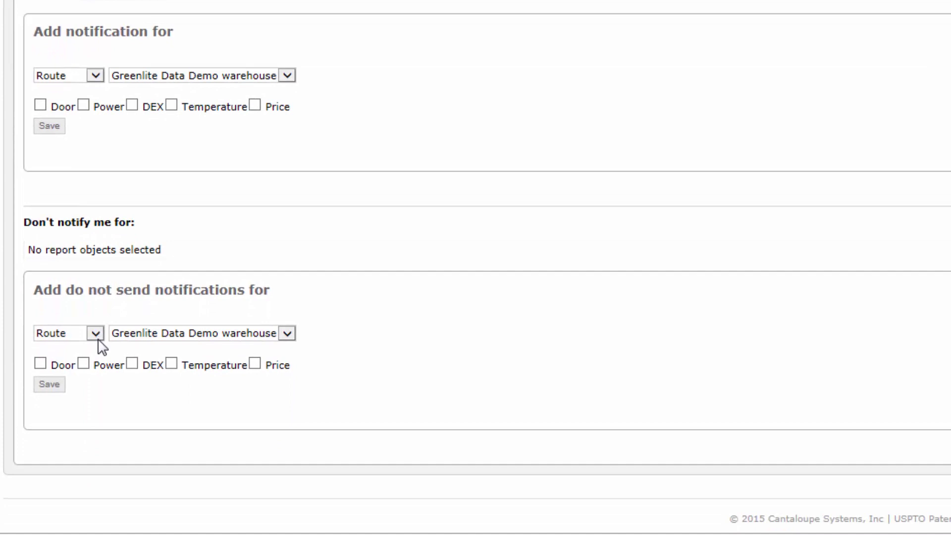
{"action": "left_click", "coordinate": [95, 334]}
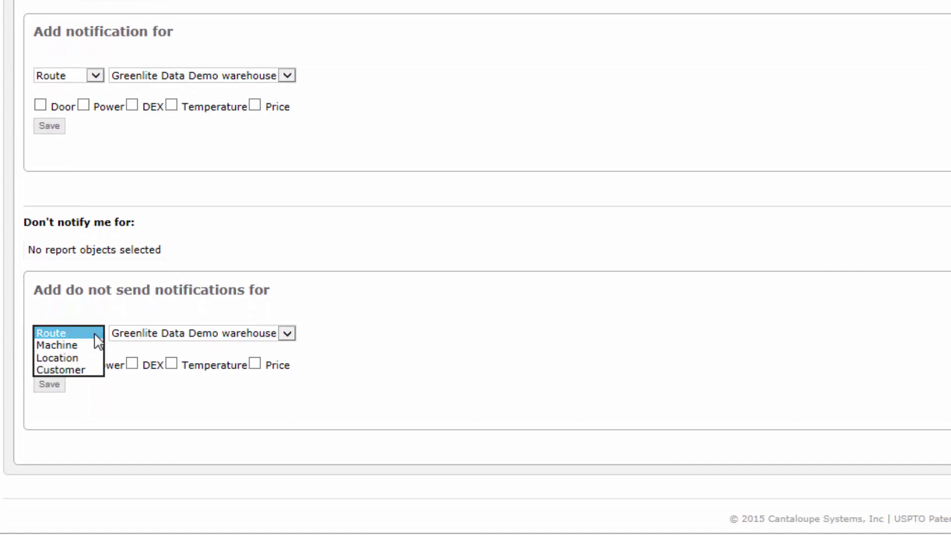
{"action": "left_click", "coordinate": [285, 332]}
{"action": "left_click", "coordinate": [83, 363]}
{"action": "left_click", "coordinate": [132, 363]}
{"action": "left_click", "coordinate": [171, 365]}
{"action": "left_click", "coordinate": [83, 364]}
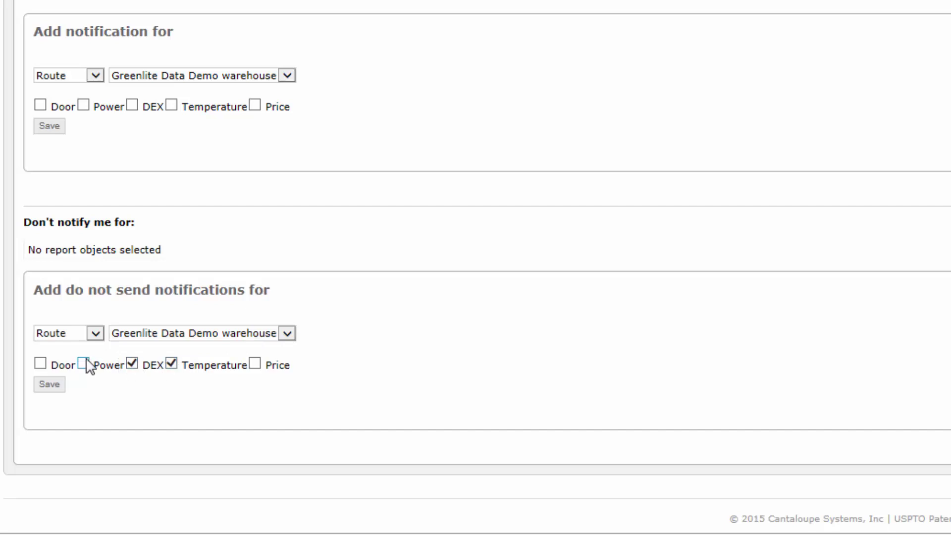
{"action": "left_click", "coordinate": [171, 365]}
{"action": "left_click", "coordinate": [133, 365]}
{"action": "left_click", "coordinate": [59, 385]}
{"action": "scroll", "coordinate": [396, 315], "scroll_direction": "up", "scroll_amount": 1}
{"action": "scroll", "coordinate": [505, 302], "scroll_direction": "up", "scroll_amount": 5}
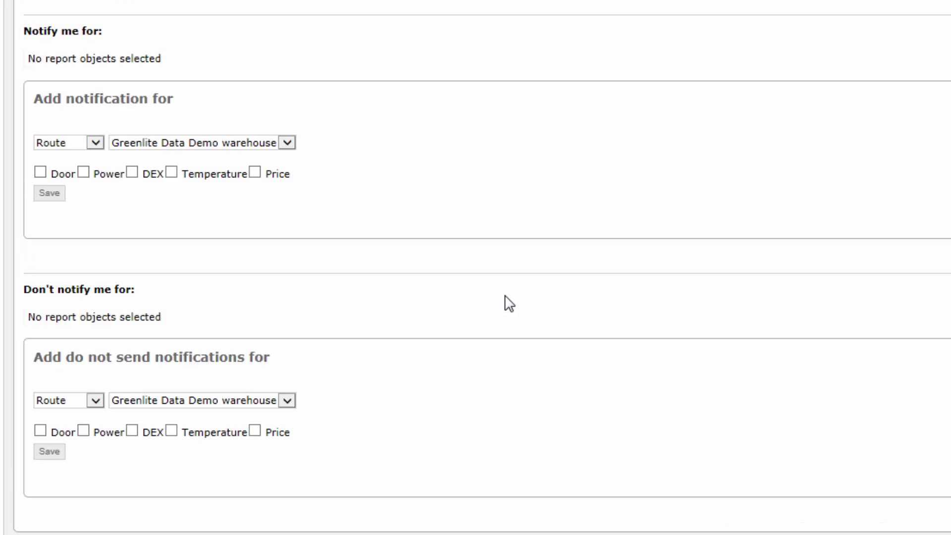